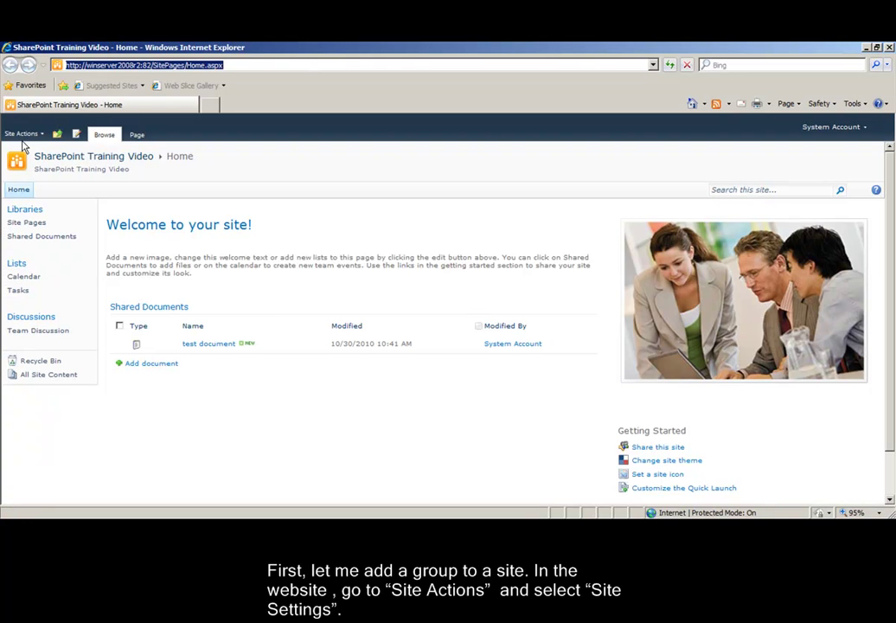
# Go through the site settings' people and groups to the list of all groups and start creating a new group.
pyautogui.click(22, 135)
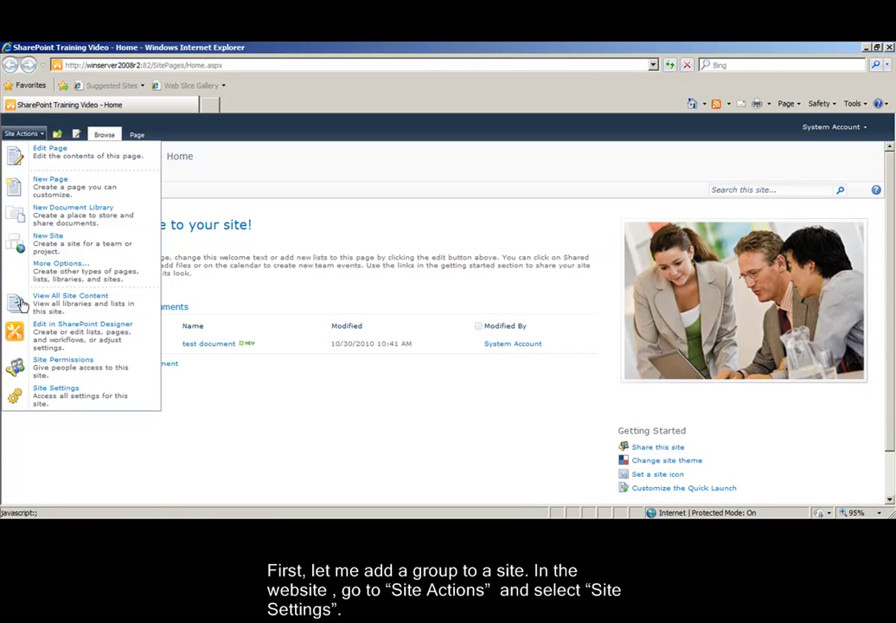
pyautogui.click(50, 394)
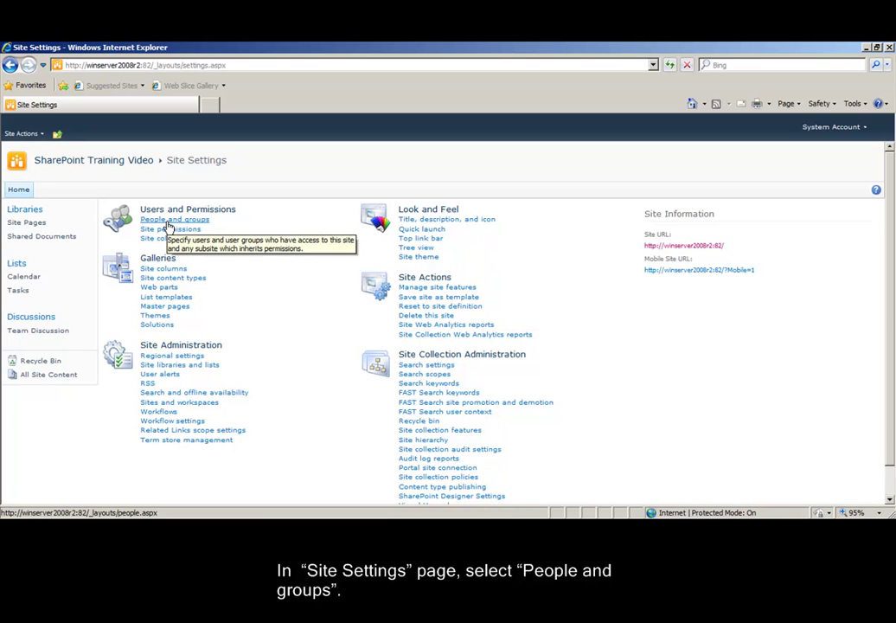
pyautogui.click(169, 221)
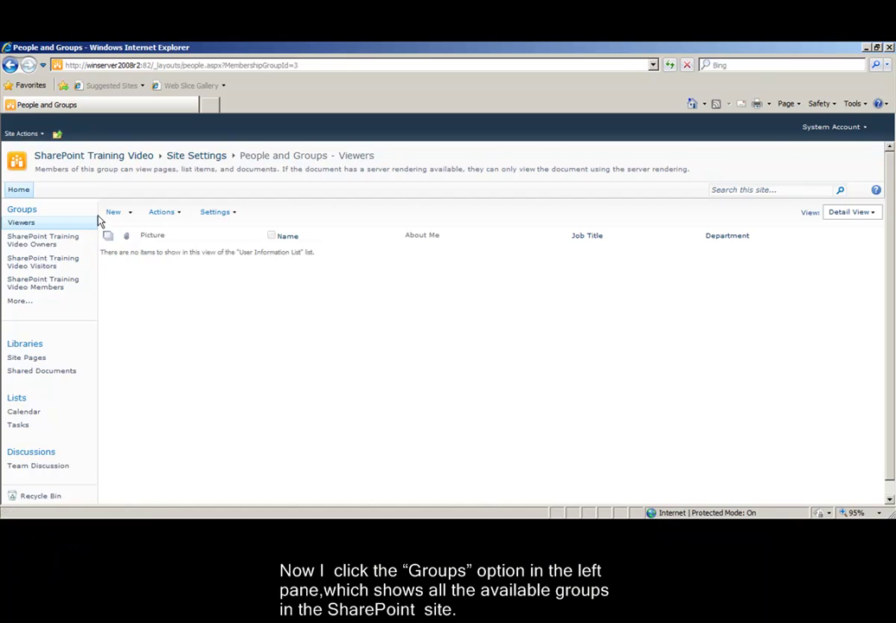
pyautogui.click(23, 209)
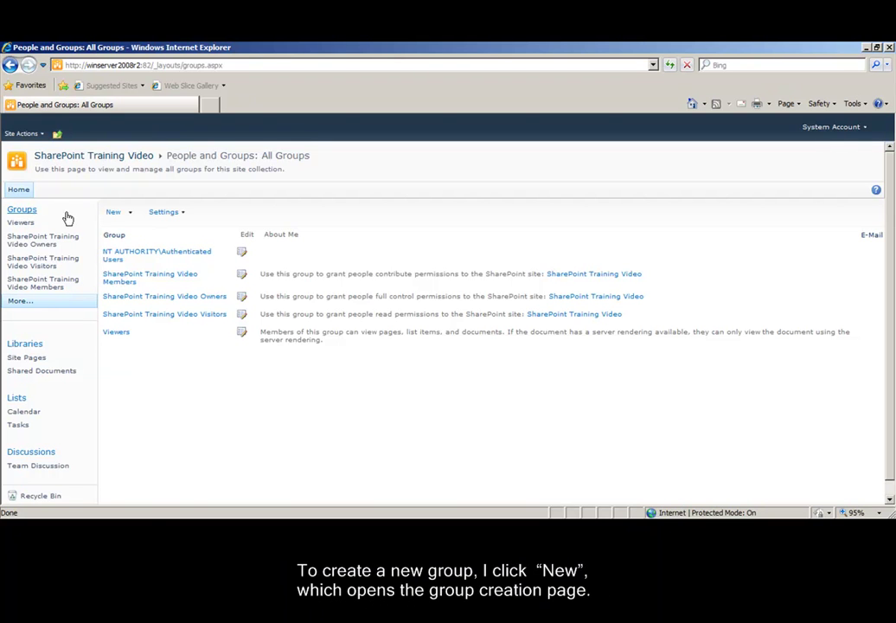
pyautogui.click(116, 219)
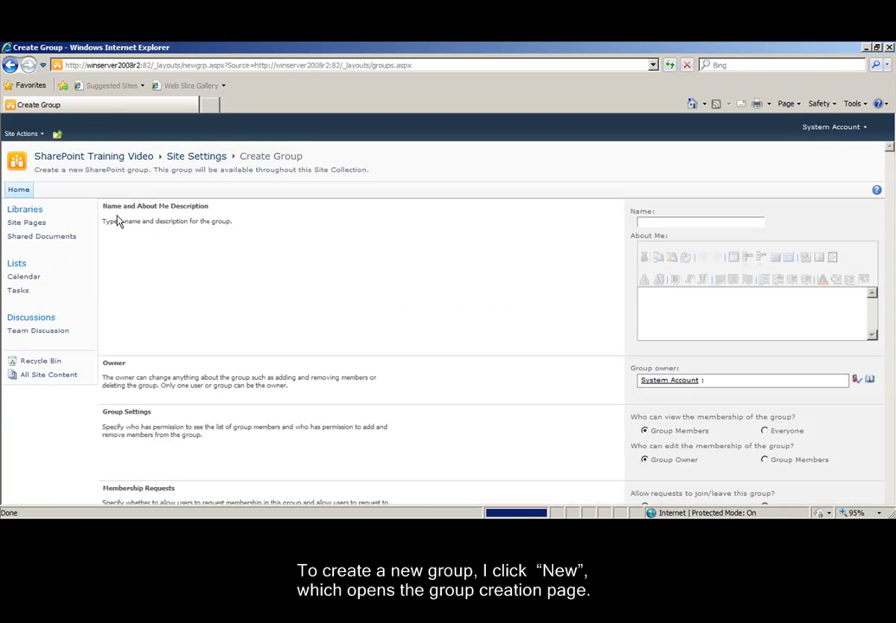
# Name the new group SharepointDemoGroup and enter SharepointDemoGroup as its About Me description.
pyautogui.click(644, 222)
pyautogui.write('SharepointDemoGroup')
pyautogui.click(779, 319)
pyautogui.write('SharepointDemoGroup')
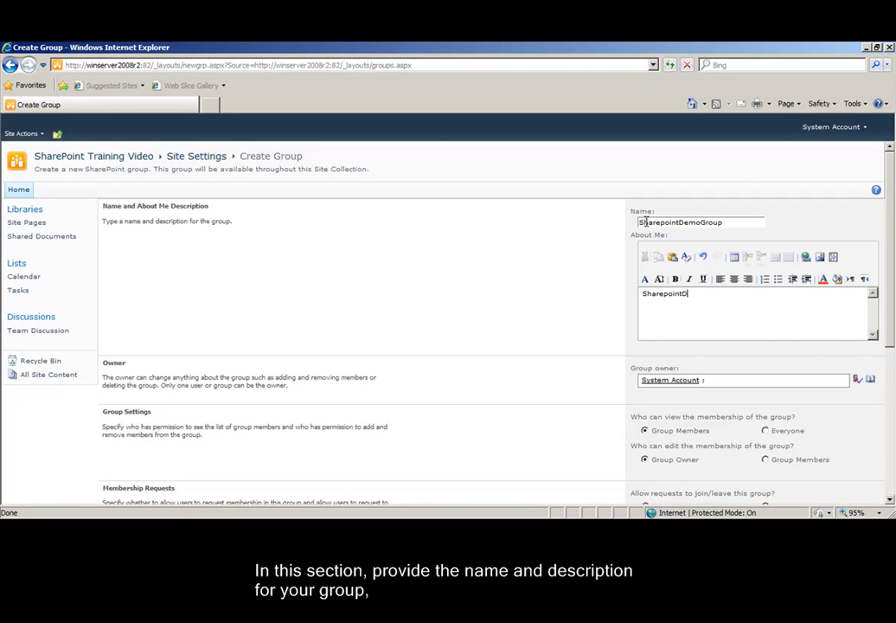
# Give the group's members the Read permission level on this site and create the group.
pyautogui.scroll(-1, 815, 360)
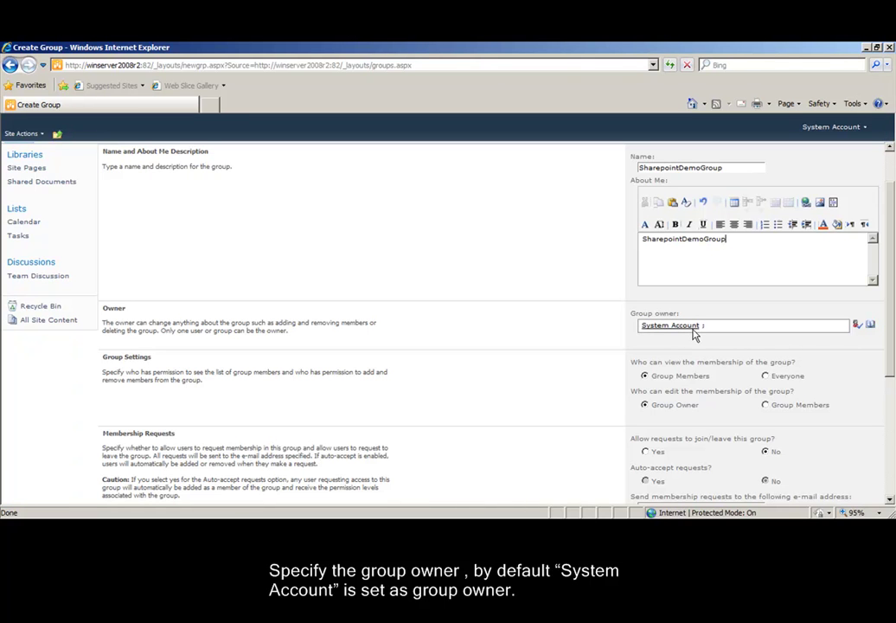
pyautogui.scroll(-2, 876, 336)
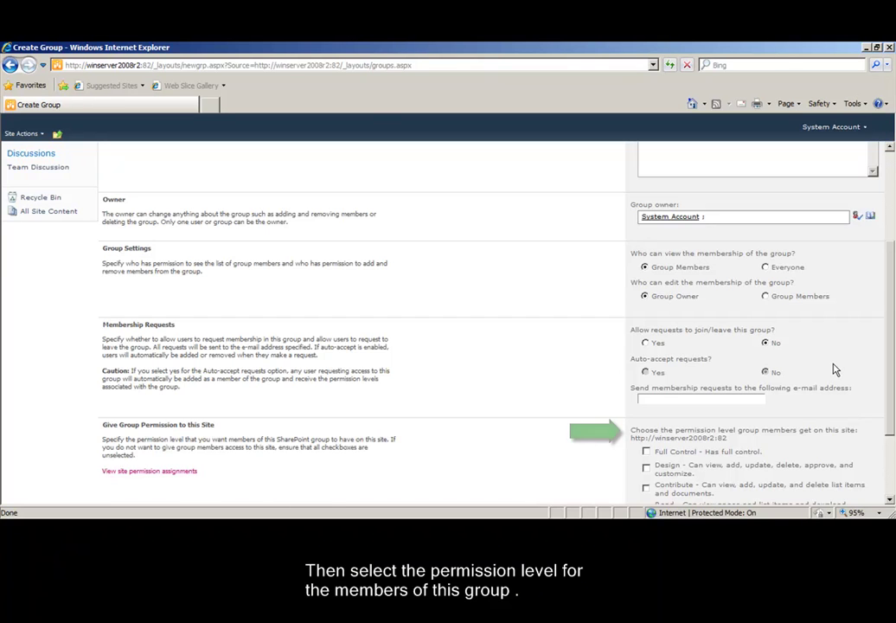
pyautogui.scroll(-3, 830, 372)
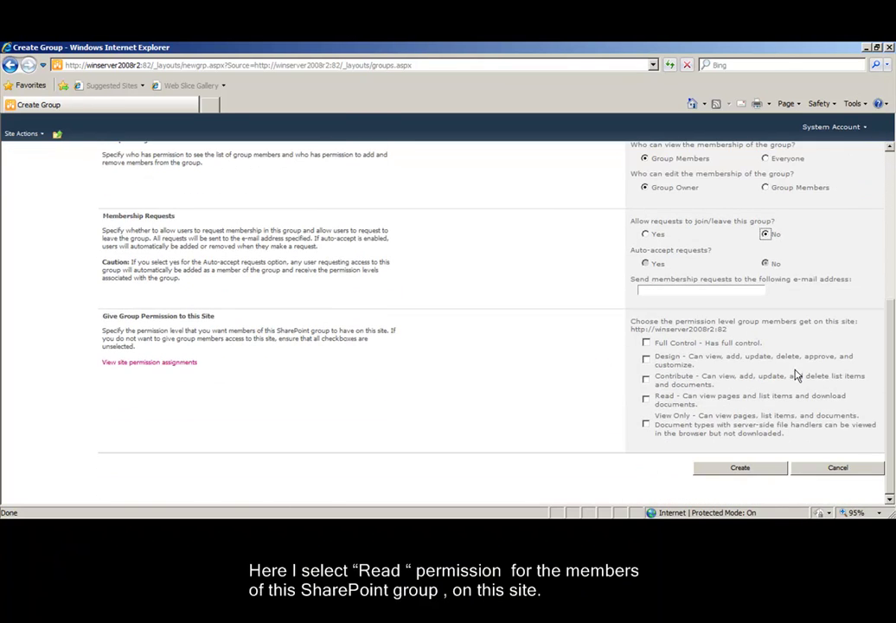
pyautogui.click(646, 399)
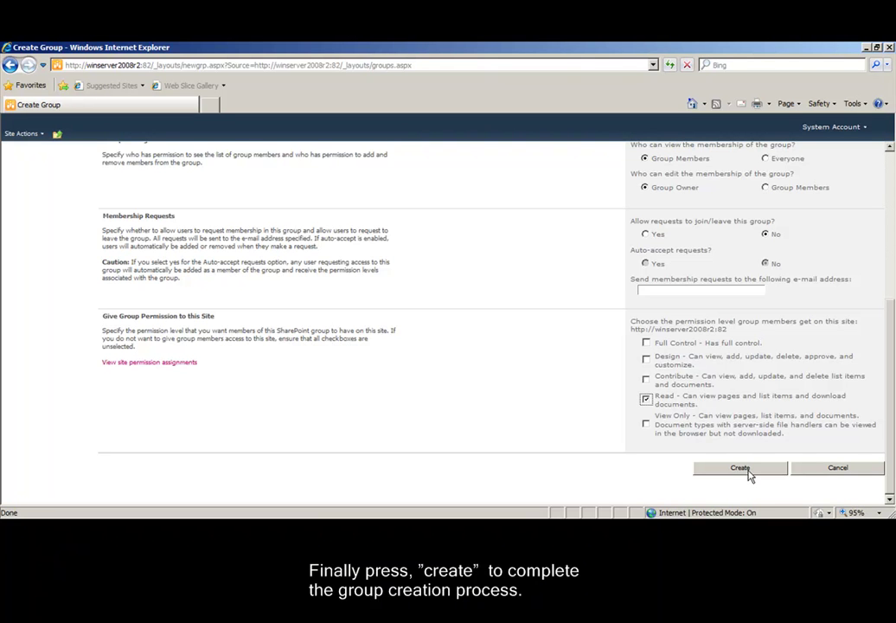
pyautogui.click(749, 473)
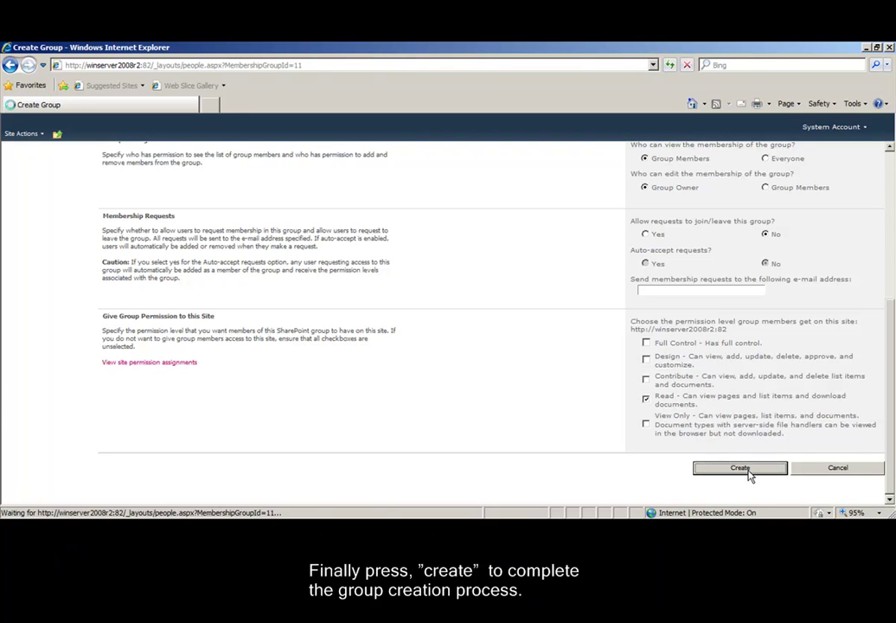
# Open SharepointDemoGroup from the list of all groups and add the user SharepointDemoUser to it.
pyautogui.click(31, 213)
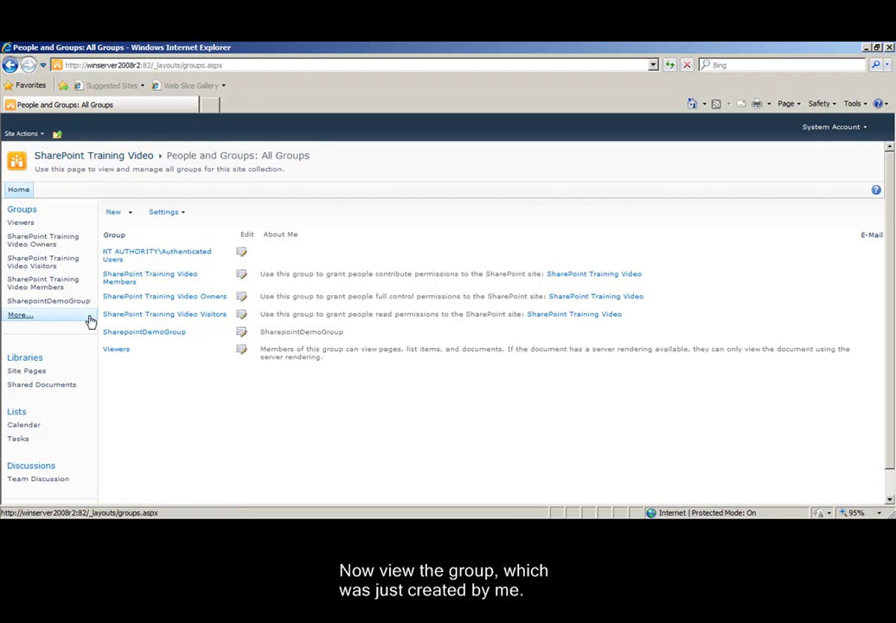
pyautogui.click(147, 333)
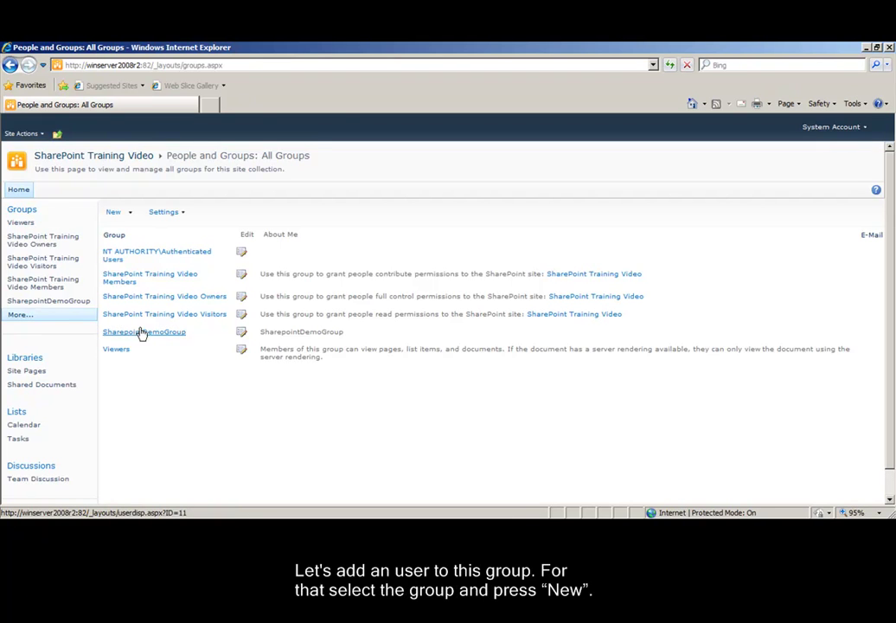
pyautogui.click(148, 334)
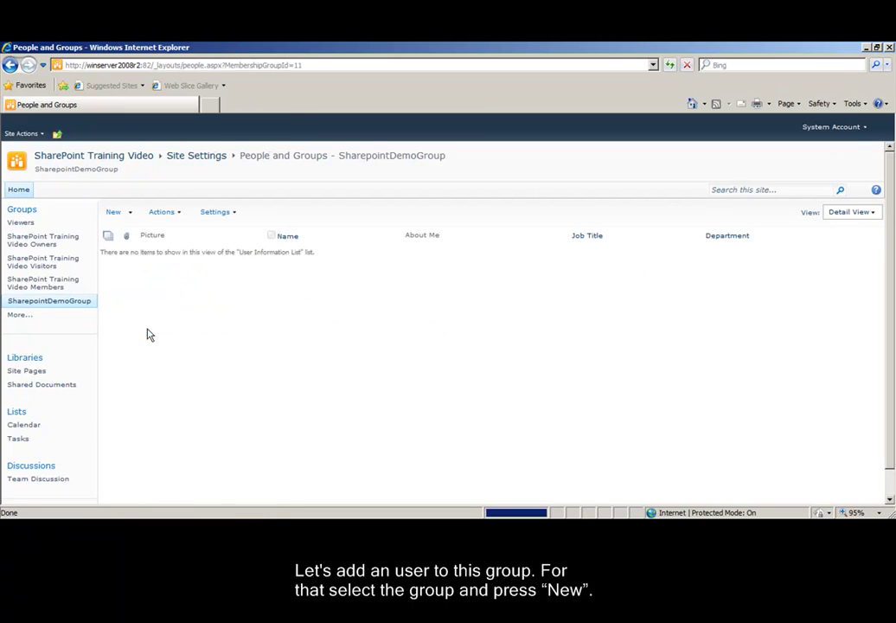
pyautogui.click(114, 213)
pyautogui.write('sharepointDemoUser')
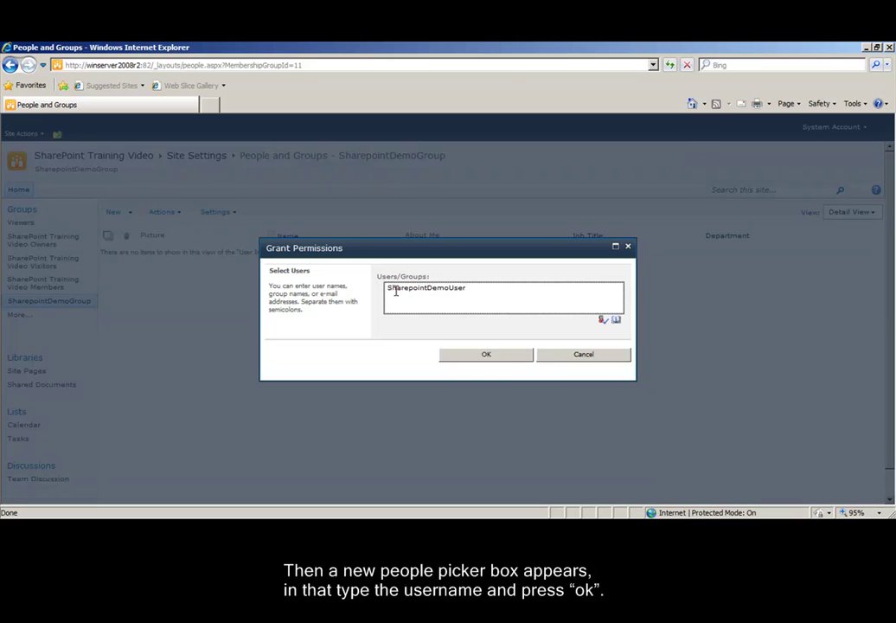
pyautogui.click(487, 353)
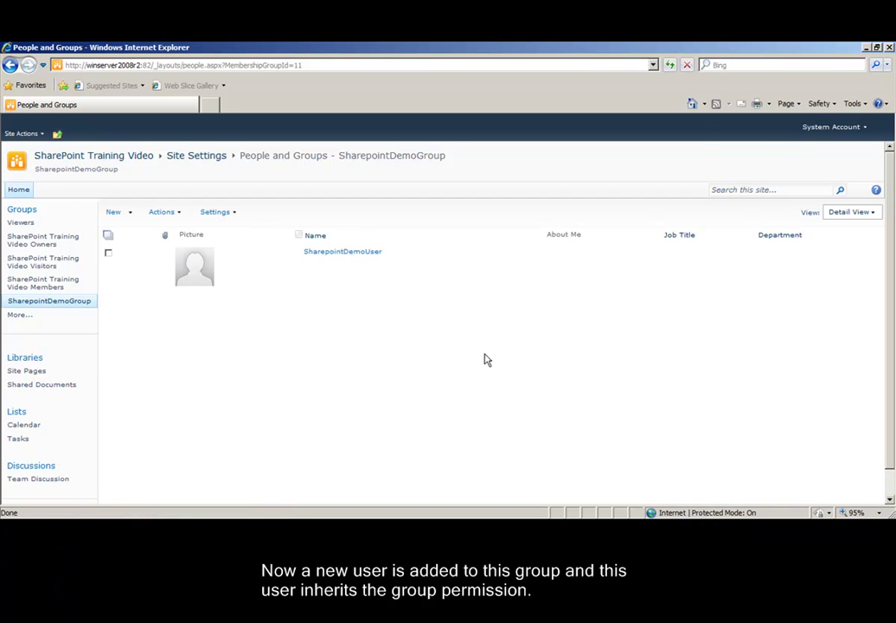
pyautogui.click(831, 127)
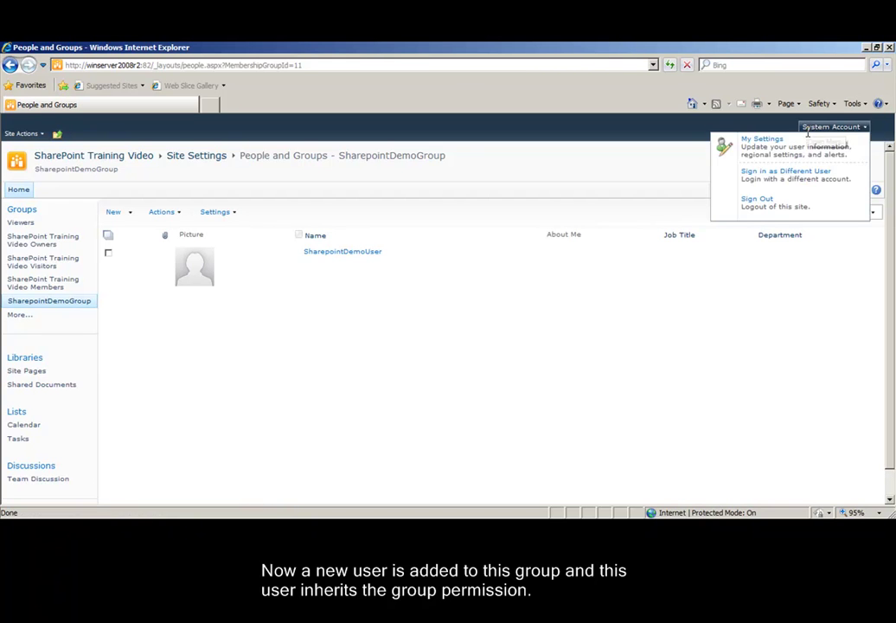
pyautogui.click(784, 205)
pyautogui.click(262, 64)
pyautogui.write('w')
pyautogui.press('Down')
pyautogui.press('Return')
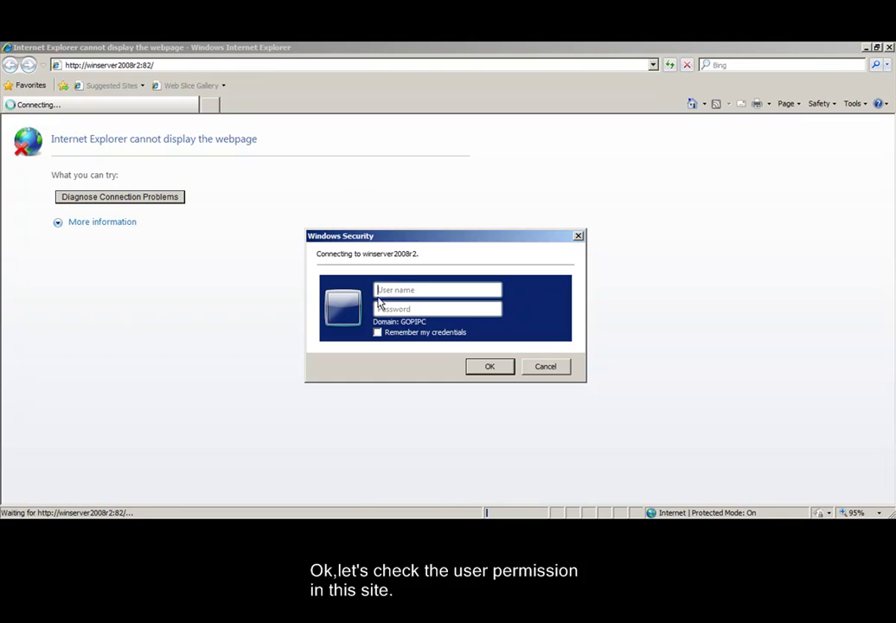
pyautogui.write('w')
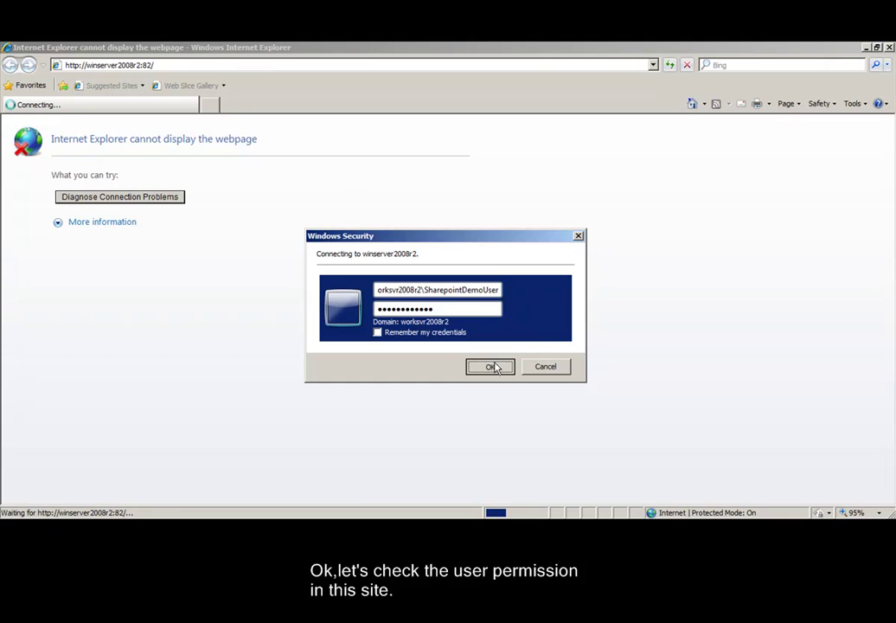
pyautogui.click(488, 366)
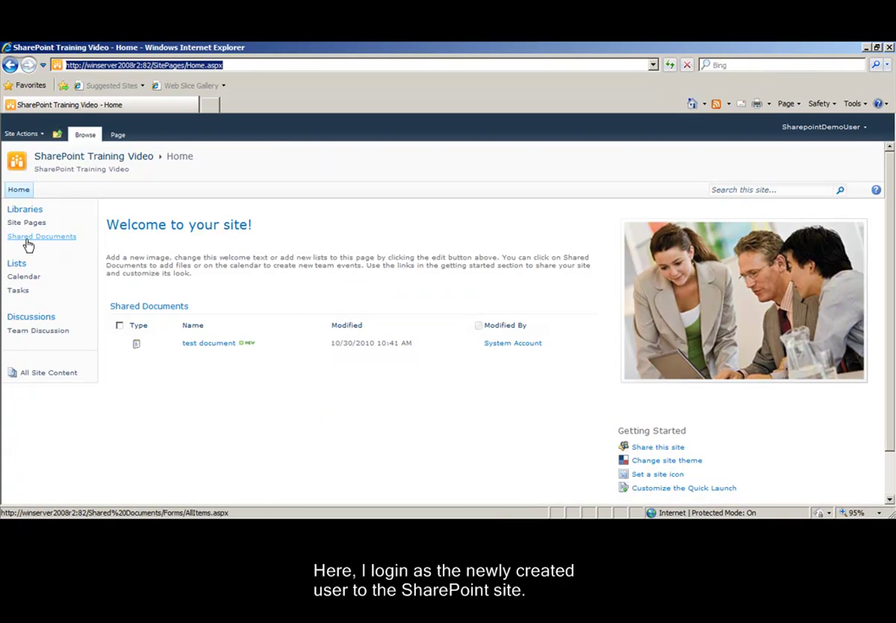
# Open the test document in the Shared Documents library to read its content, and return to the library.
pyautogui.click(27, 239)
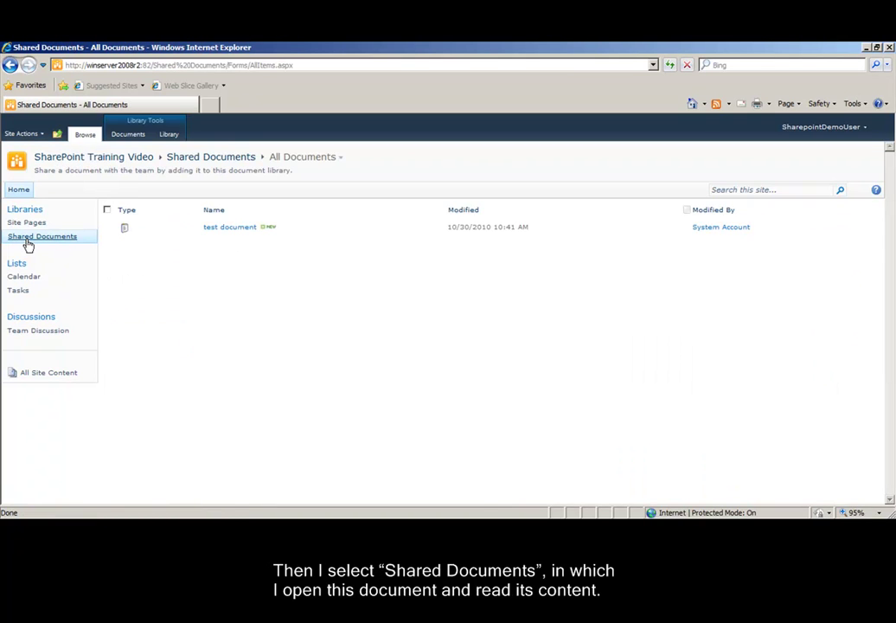
pyautogui.click(221, 227)
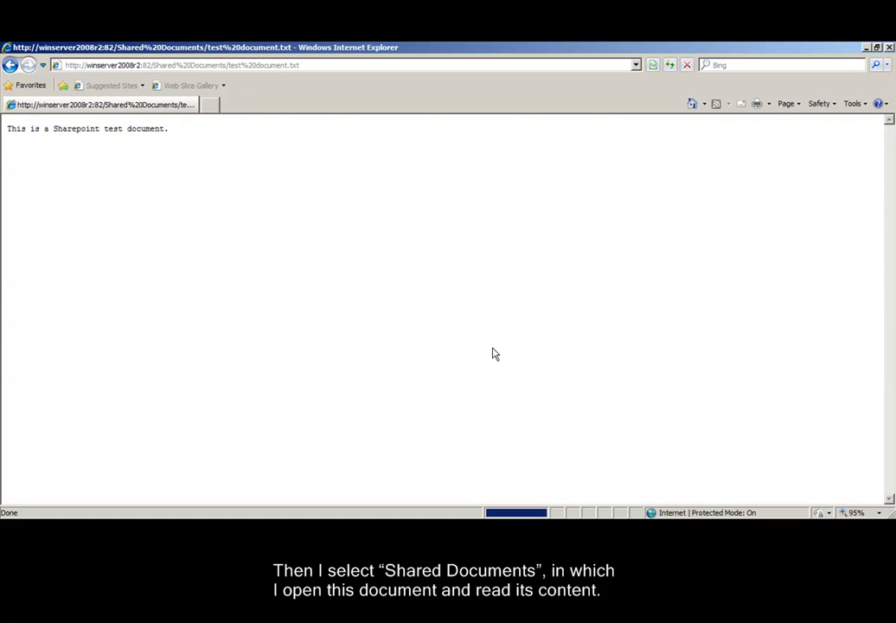
pyautogui.press('BackSpace')
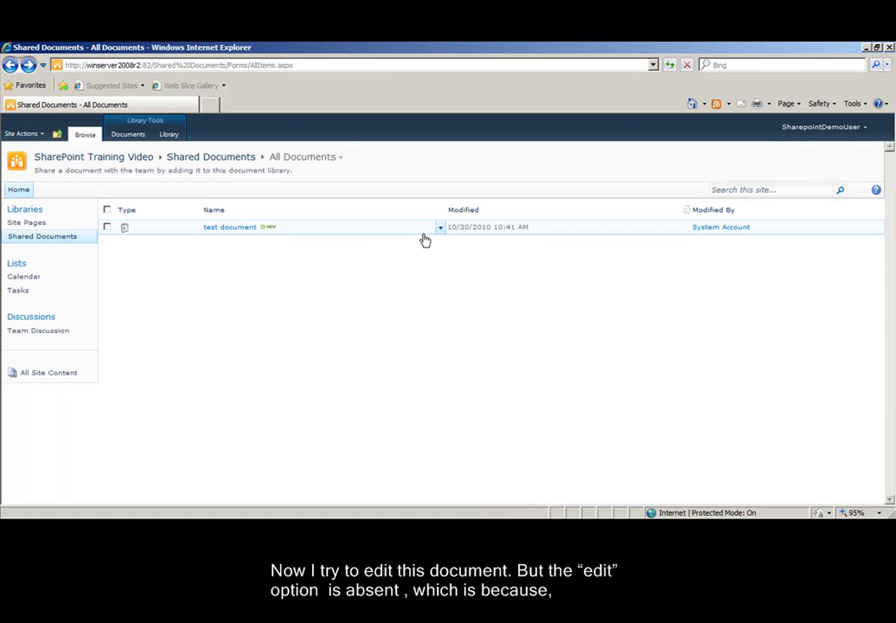
# Check which actions the test document offers this user, and view its properties to examine whether Edit Item is available.
pyautogui.click(439, 228)
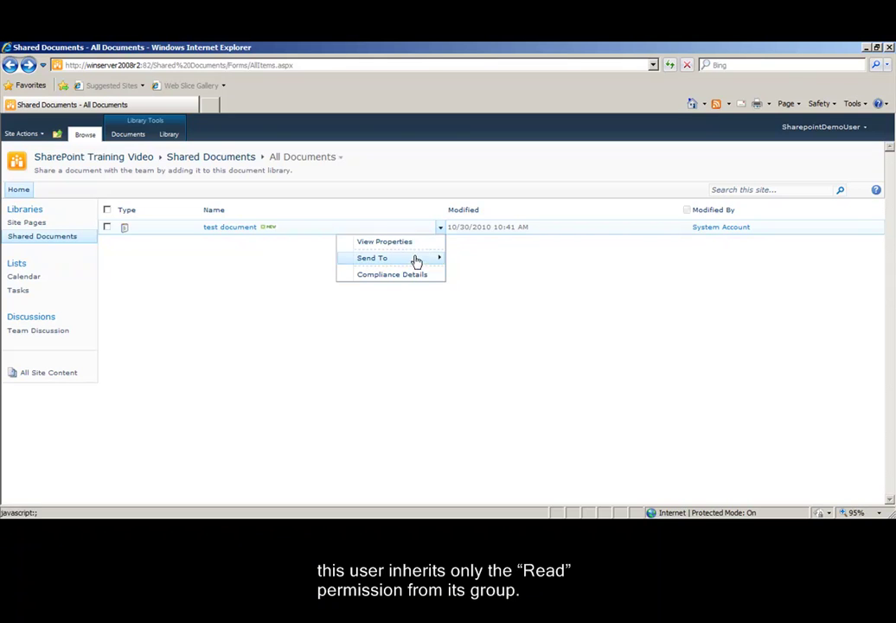
pyautogui.moveTo(414, 258)
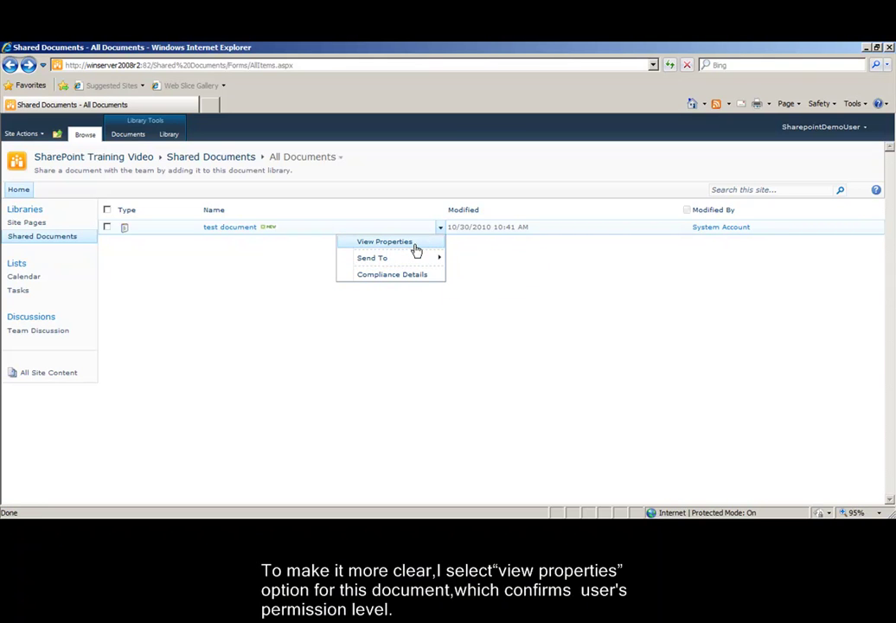
pyautogui.click(415, 250)
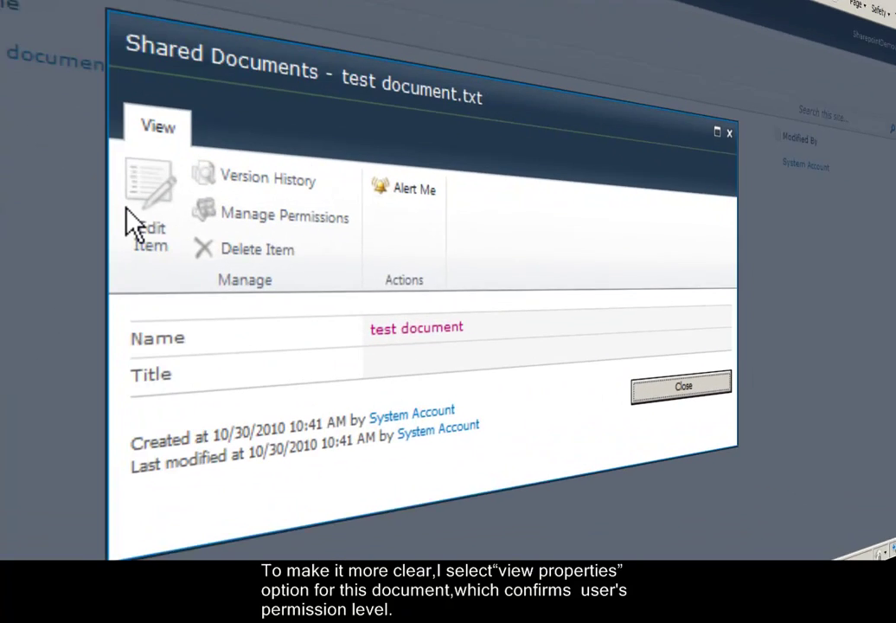
pyautogui.moveTo(130, 212)
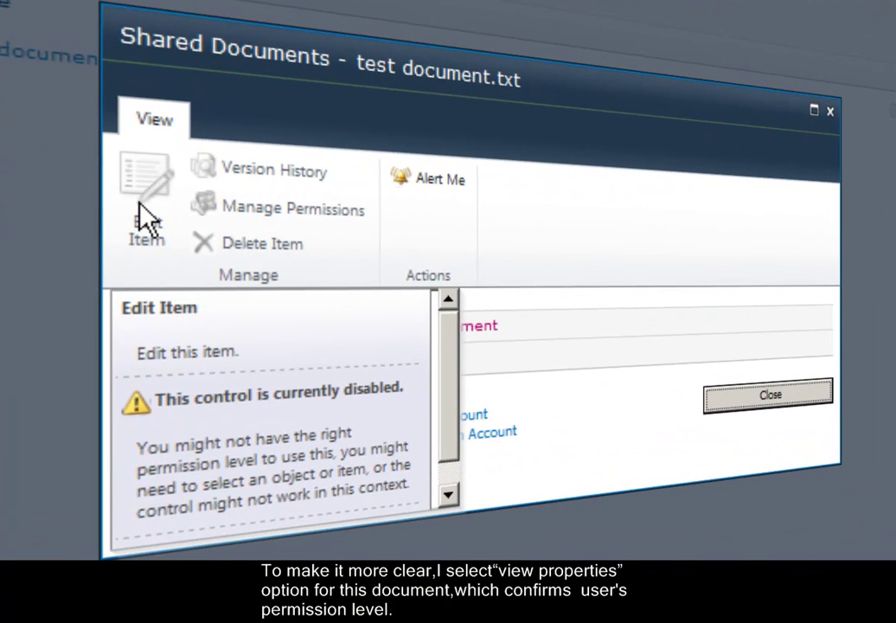